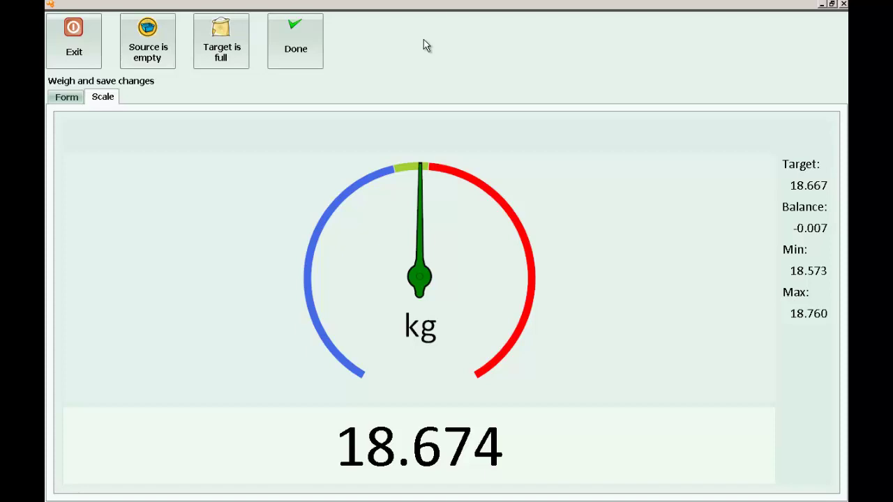
# Close the label preview for container C0000K5 (18.674 kg net Benzyl Alcohol)
pyautogui.click(314, 46)
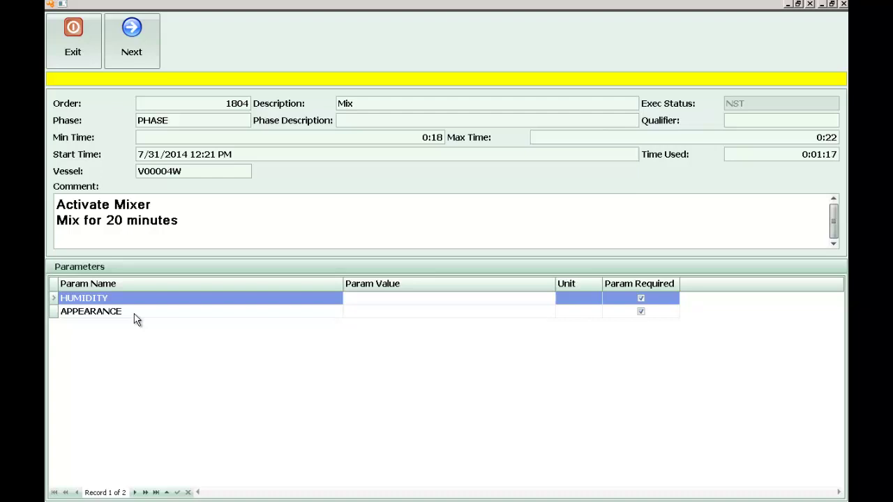
# Enter 84 as the Mix phase HUMIDITY parameter value
pyautogui.click(387, 299)
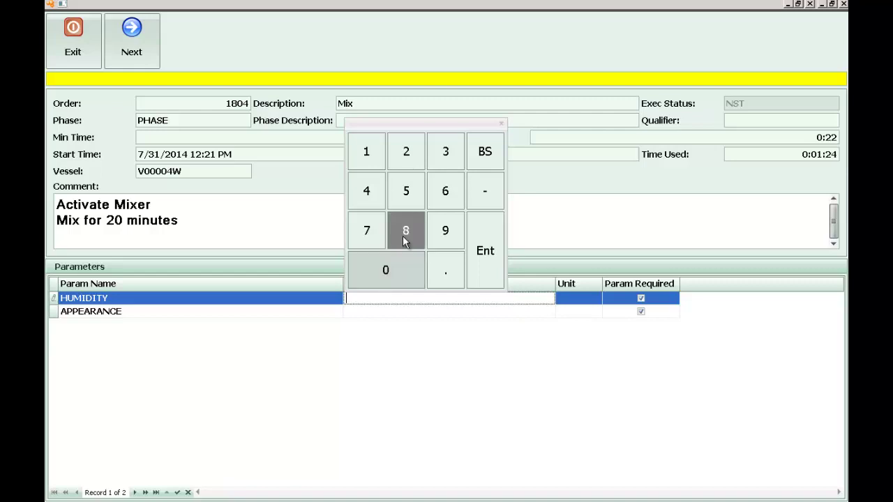
pyautogui.click(405, 230)
pyautogui.click(365, 186)
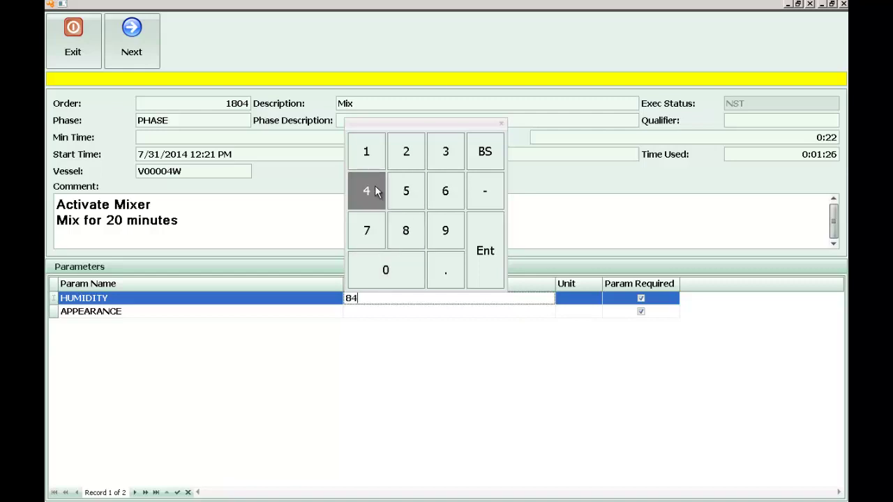
pyautogui.click(480, 231)
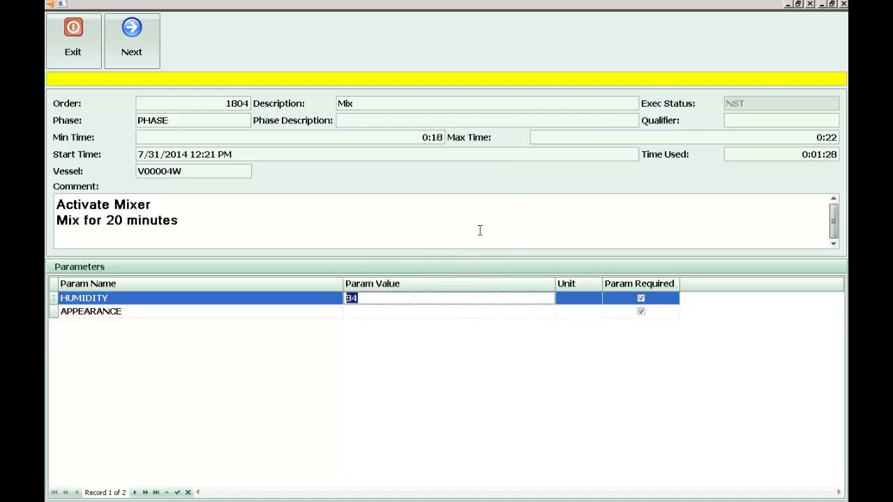
# Enter 'good' as the APPEARANCE parameter value and commit it to the grid
pyautogui.click(403, 312)
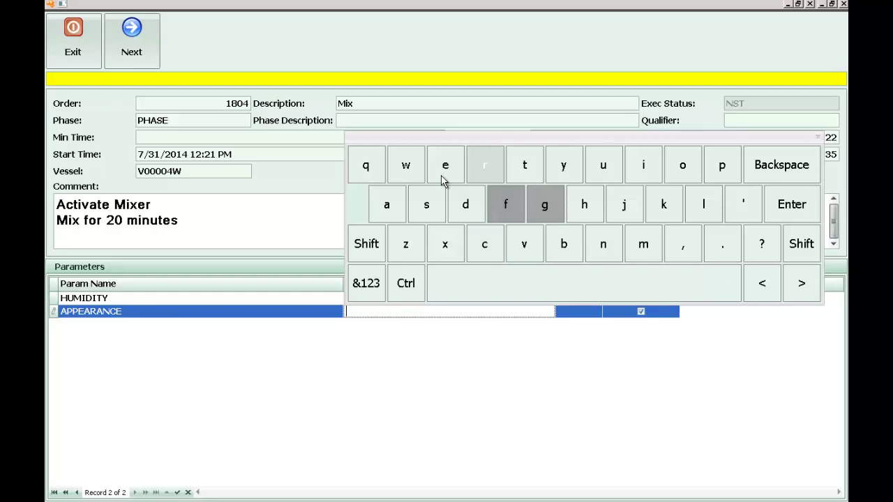
pyautogui.click(545, 204)
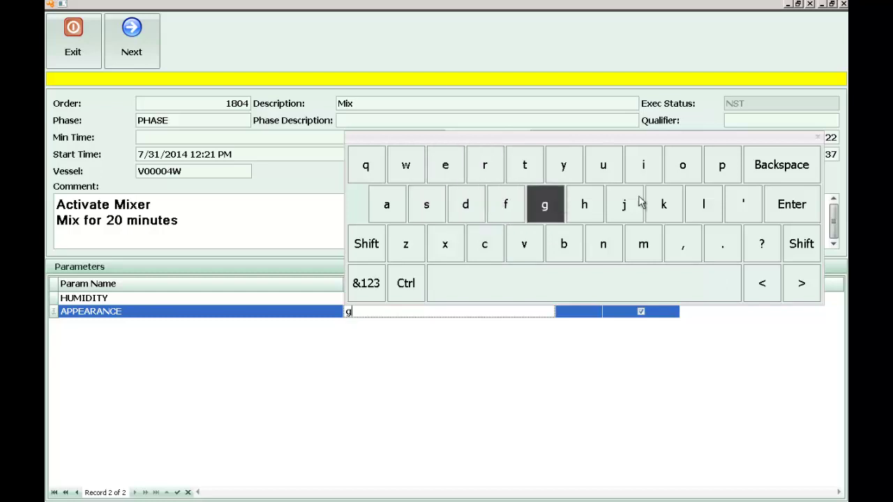
pyautogui.click(682, 166)
pyautogui.click(466, 204)
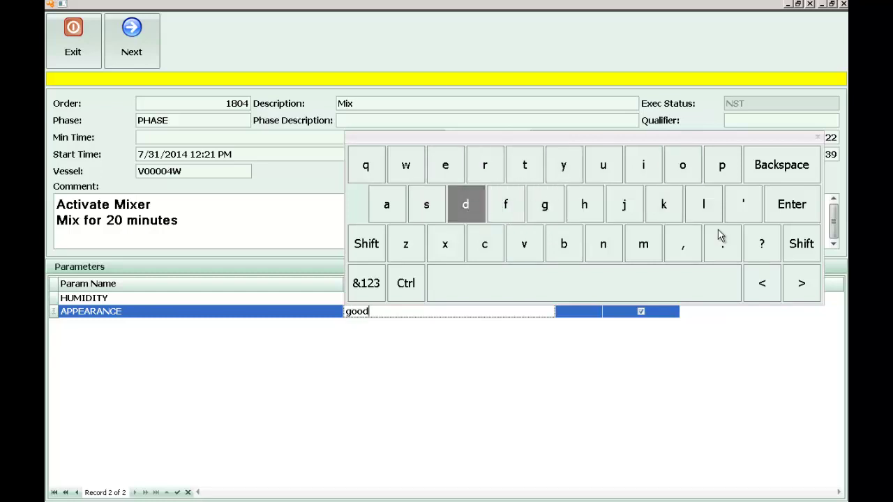
pyautogui.click(791, 206)
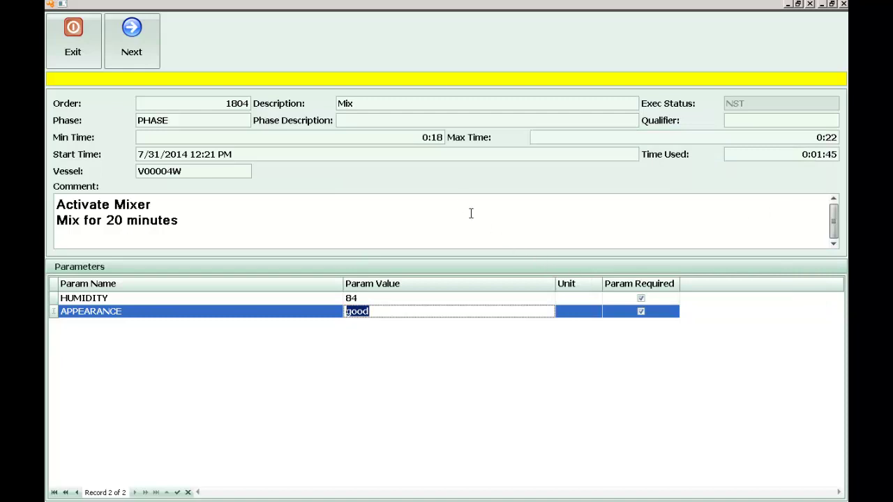
pyautogui.click(419, 221)
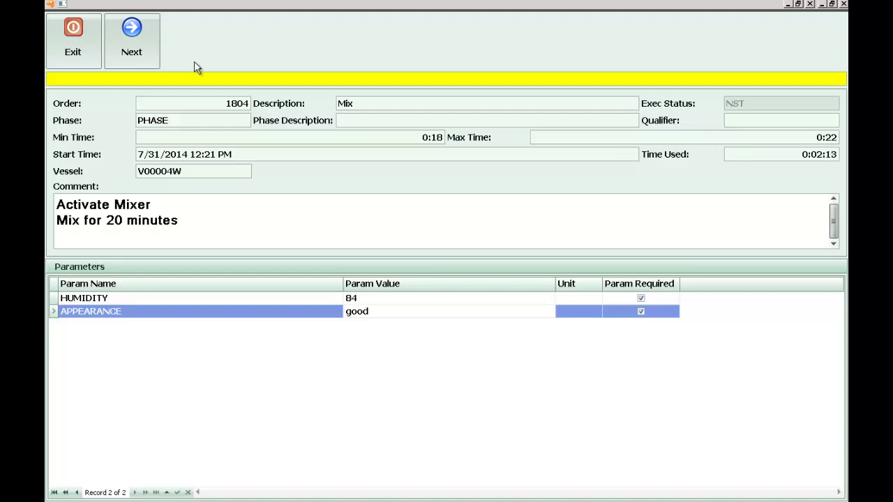
pyautogui.click(118, 35)
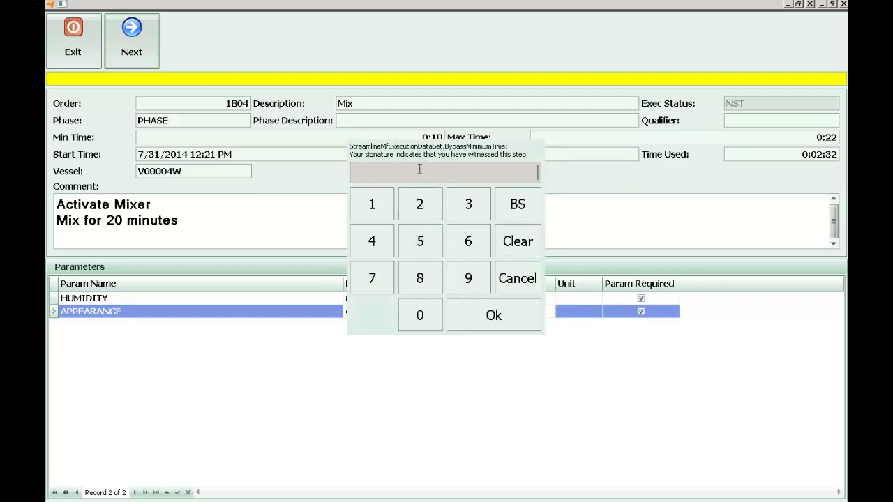
pyautogui.write('12345')
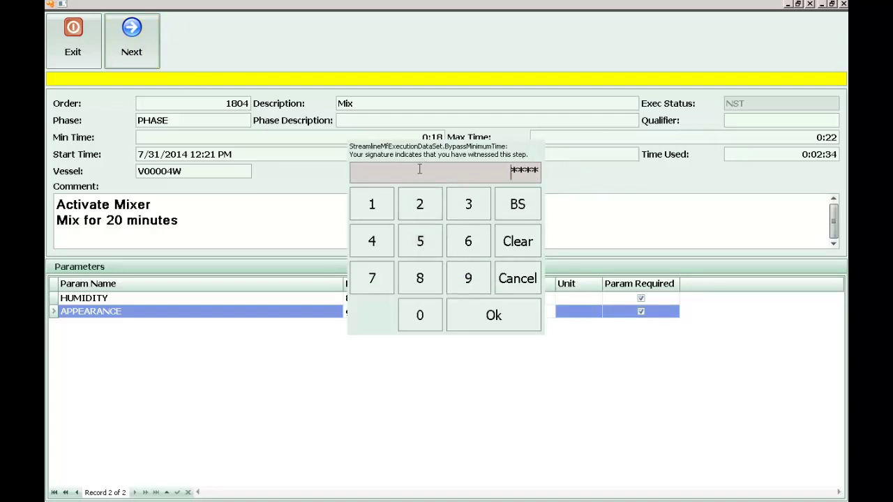